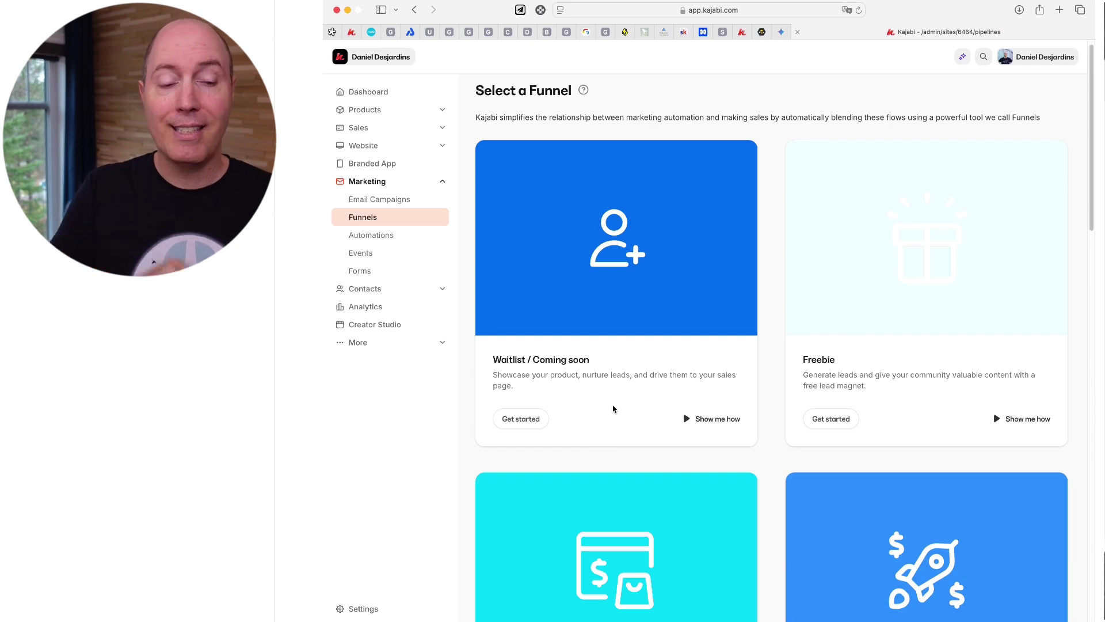
Create a Freebie funnel titled "comment booster ton magnétisme pour attirer à toi plus de clients"
scroll(619, 410, "down", 5)
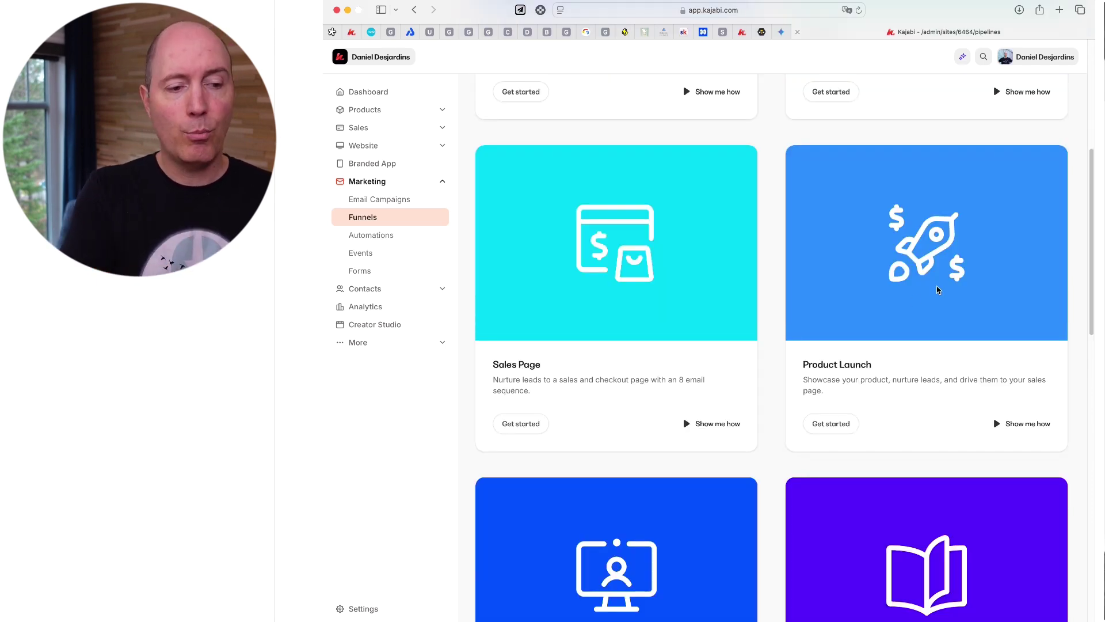
scroll(747, 263, "down", 3)
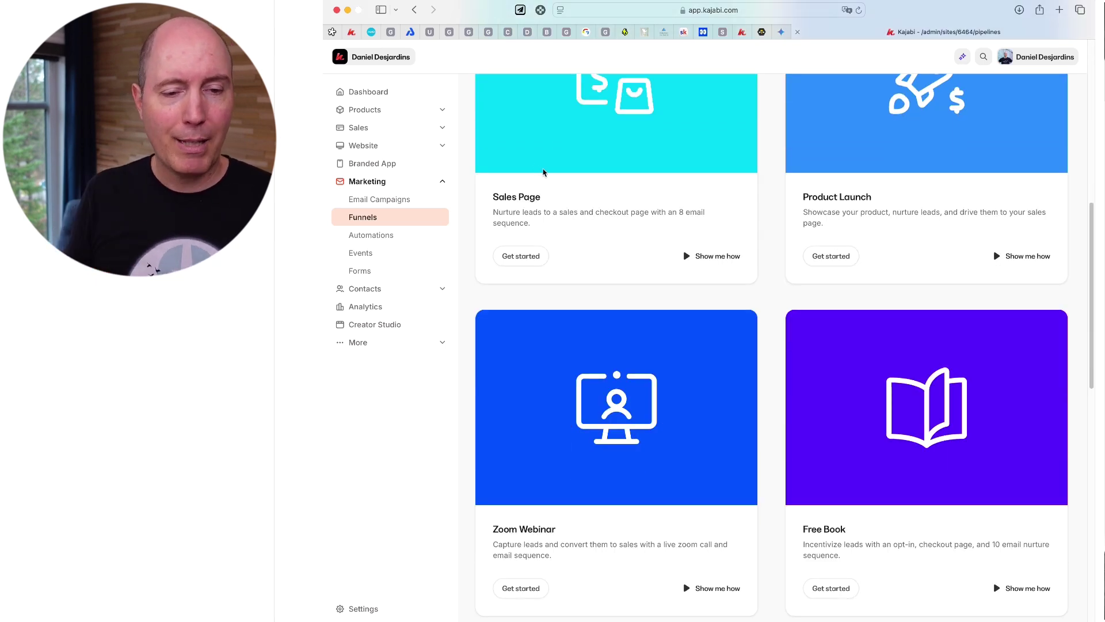
scroll(619, 403, "up", 9)
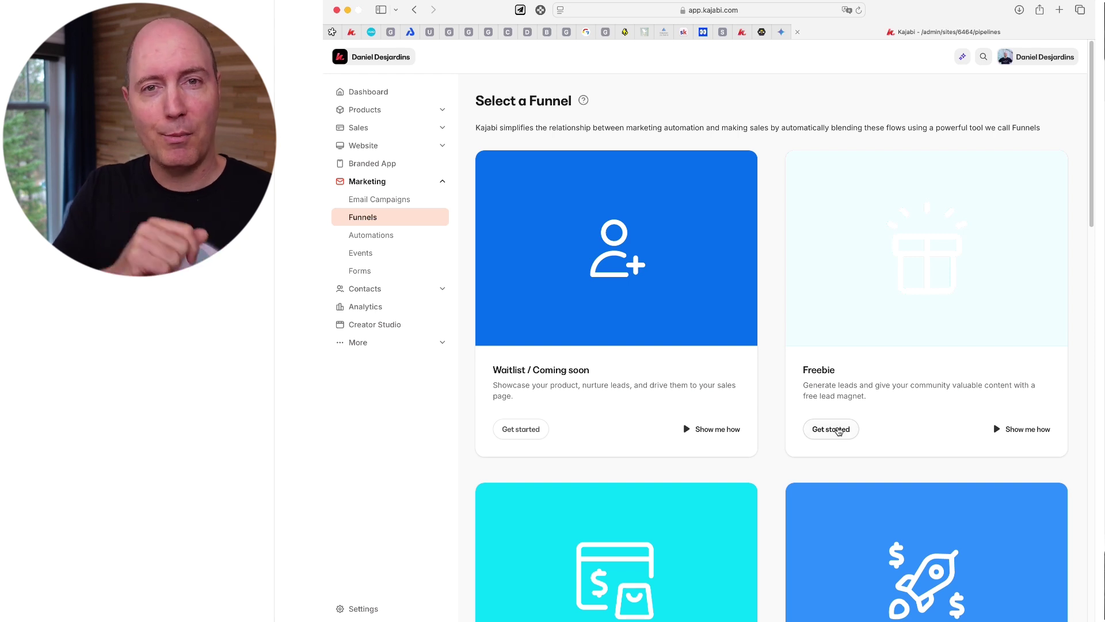
left_click(839, 431)
left_click(625, 165)
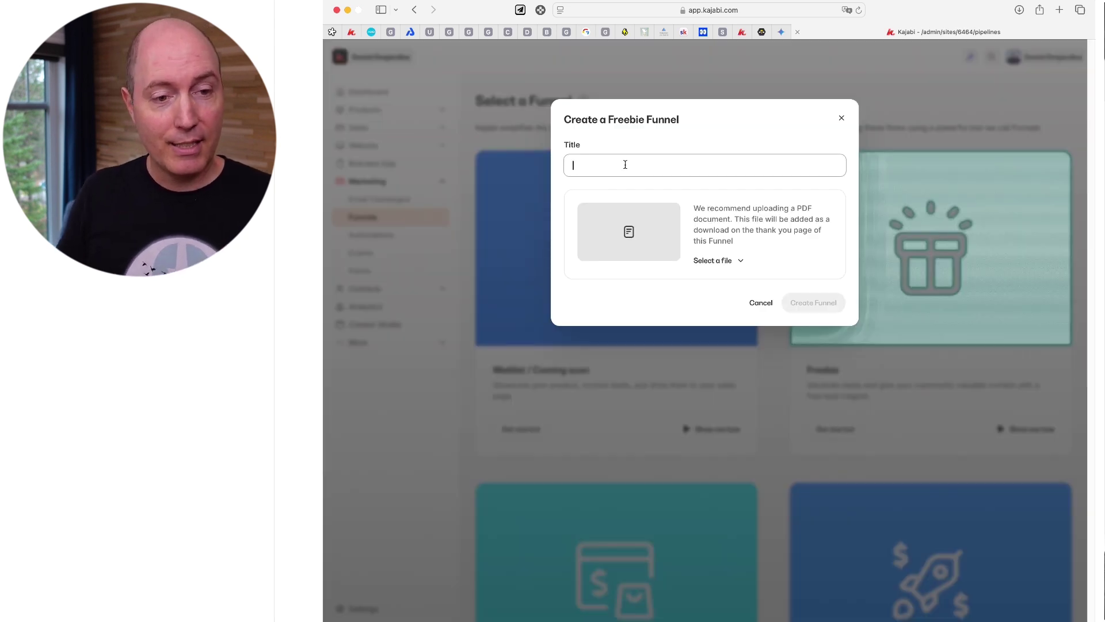
type("comment booster ton magnétisme pour attirer à toi plus de clients")
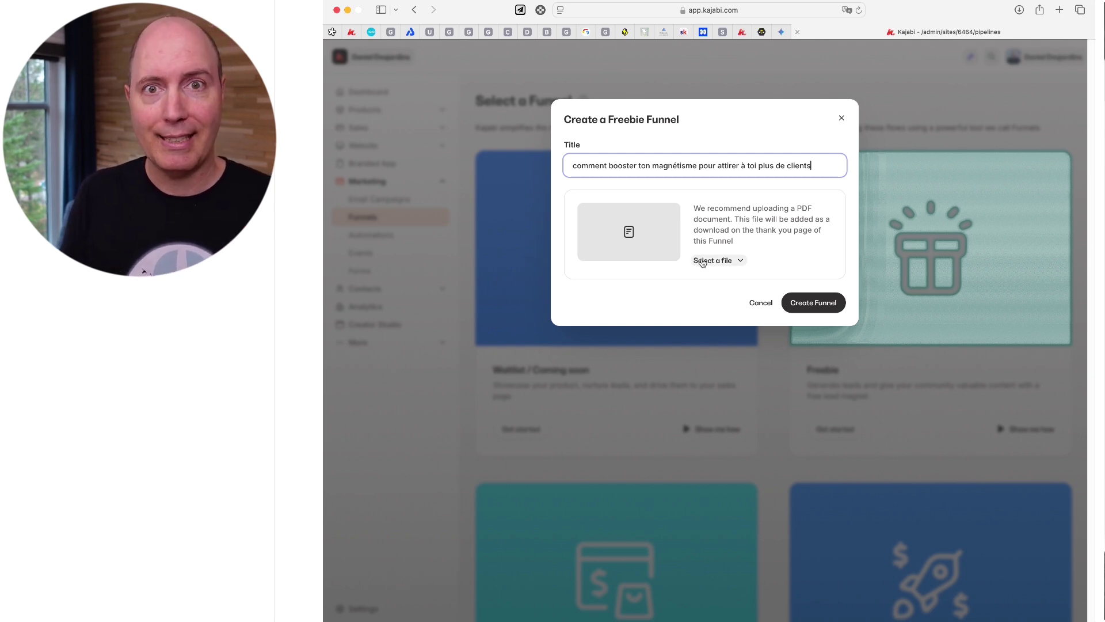
left_click(808, 306)
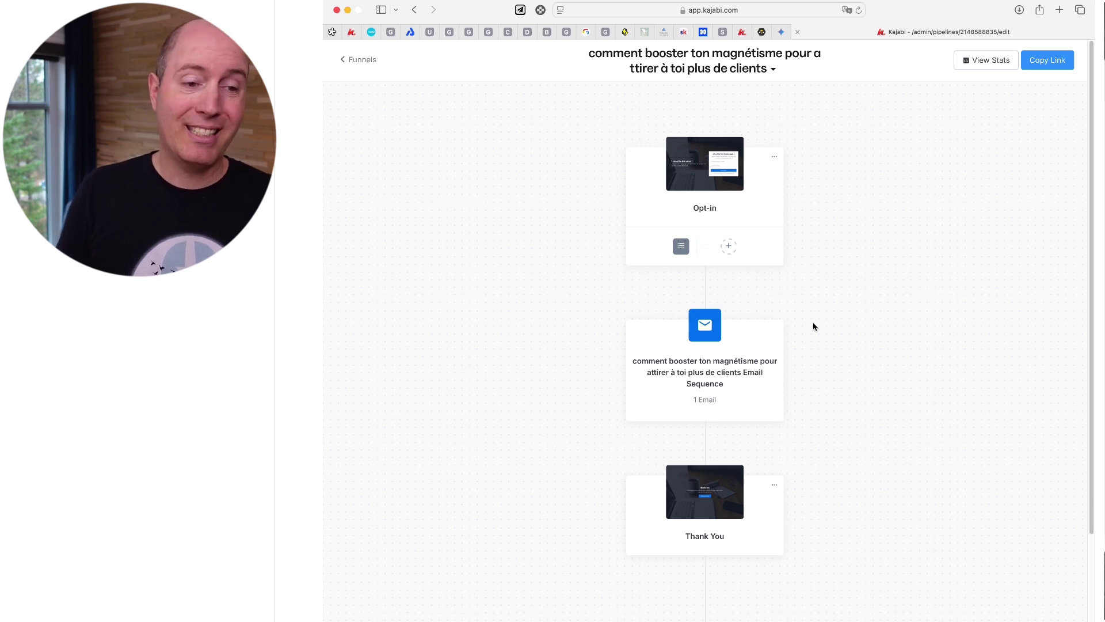
Look over the new funnel's stages and open its Opt-in page for editing
mouse_move(730, 167)
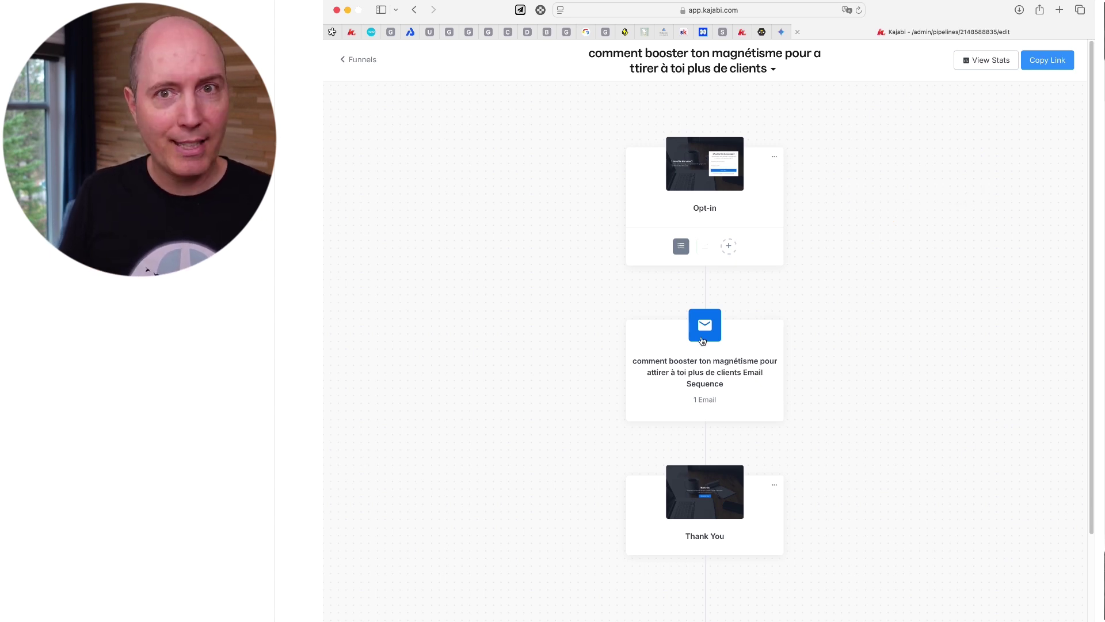
mouse_move(753, 500)
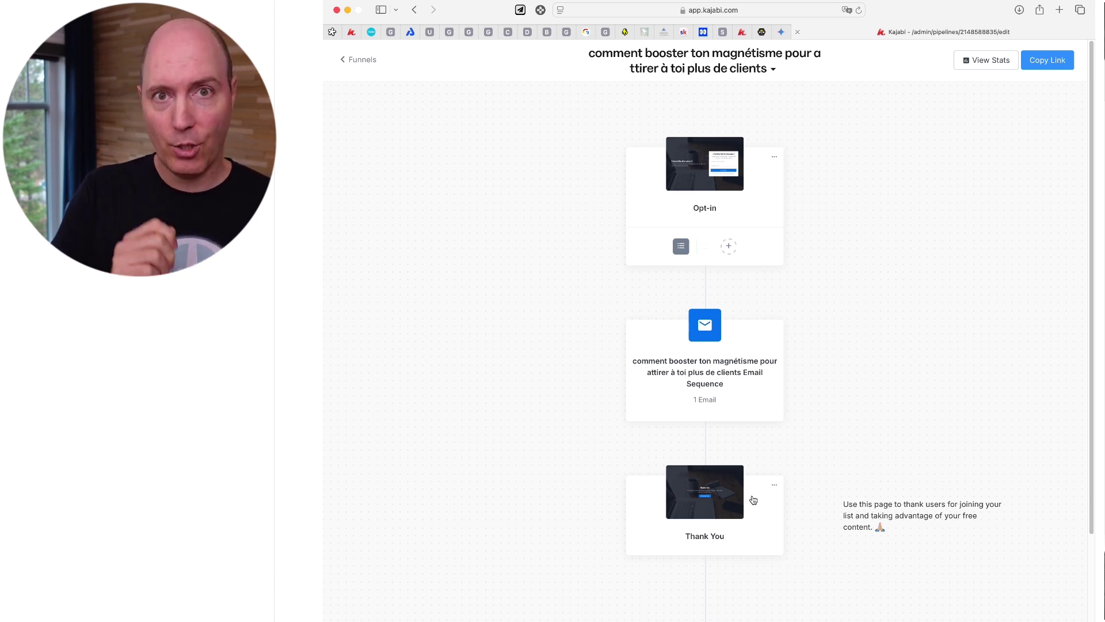
left_click(700, 169)
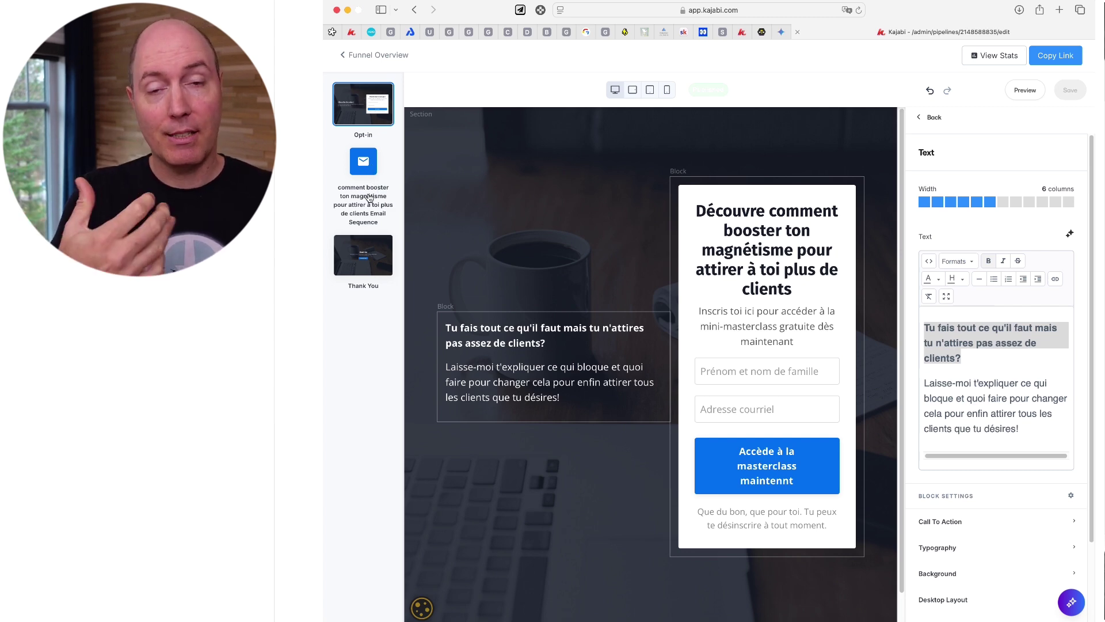
On the Thank You page, remove the call-to-action button and replace the text with "Découvre comment booster ton magnétisme pour attirer à toi plus de clients"
left_click(374, 261)
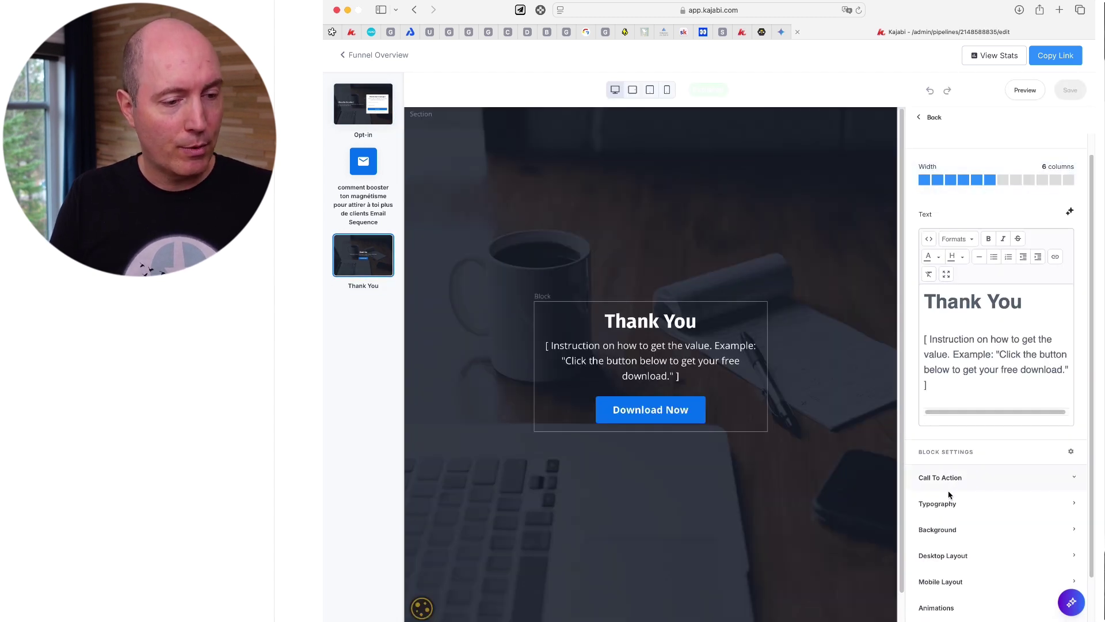
left_click(950, 480)
left_click(925, 512)
left_click(998, 364)
key("super+a")
type("Découvre comment booster ton magnétisme pour attirer à toi plus de clients")
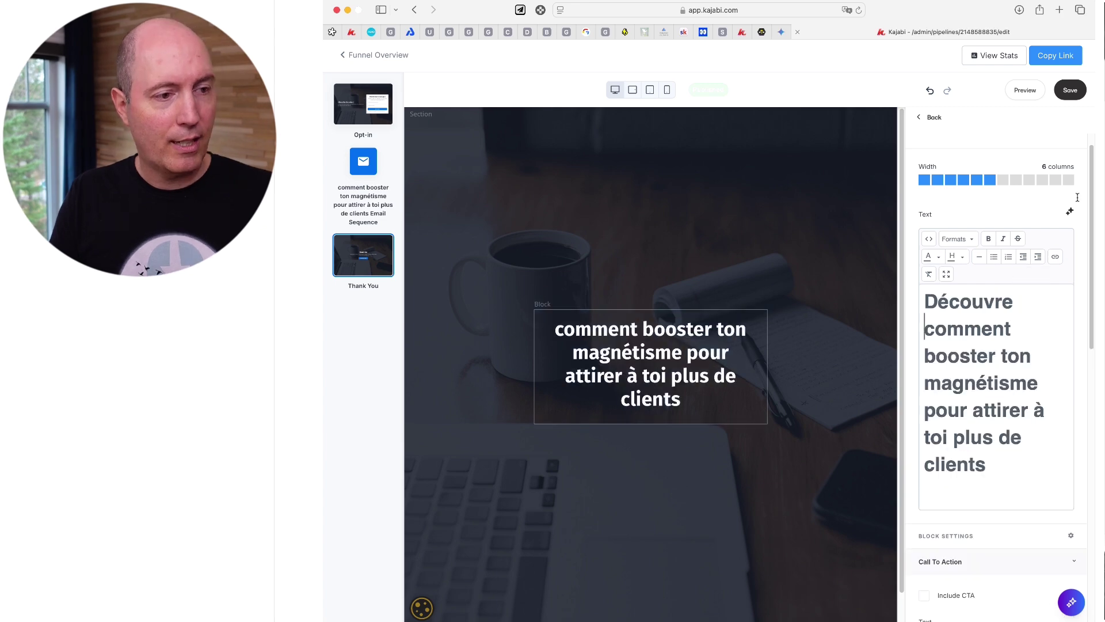
Widen the Thank You page's text block to 12 columns and apply a smaller heading format to its text
left_click(1069, 179)
key("super+a")
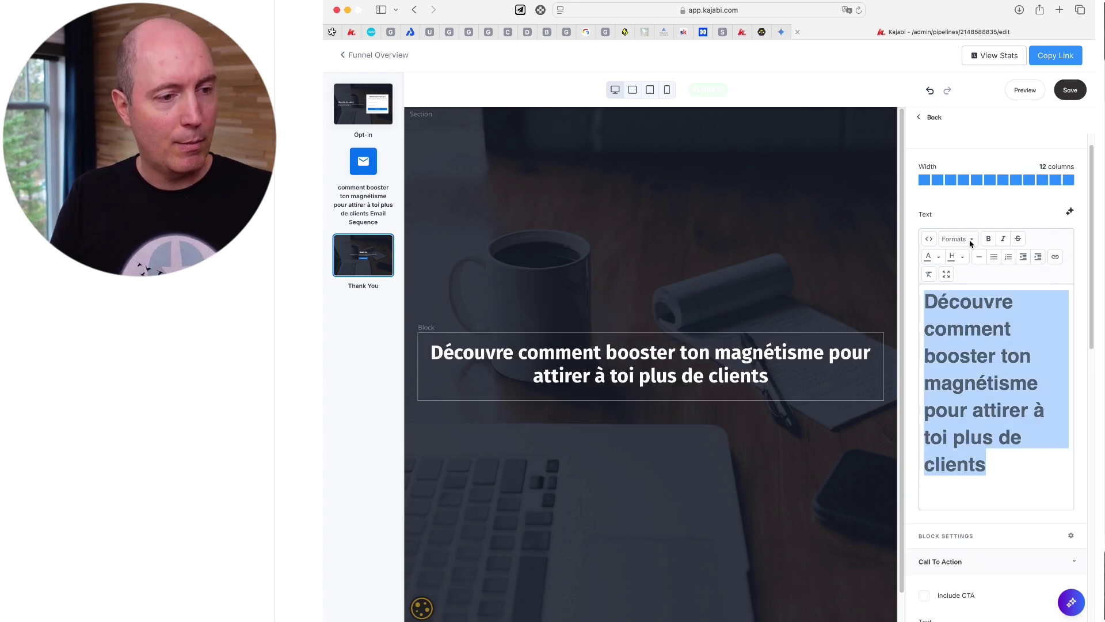
left_click(971, 243)
mouse_move(973, 258)
left_click(852, 377)
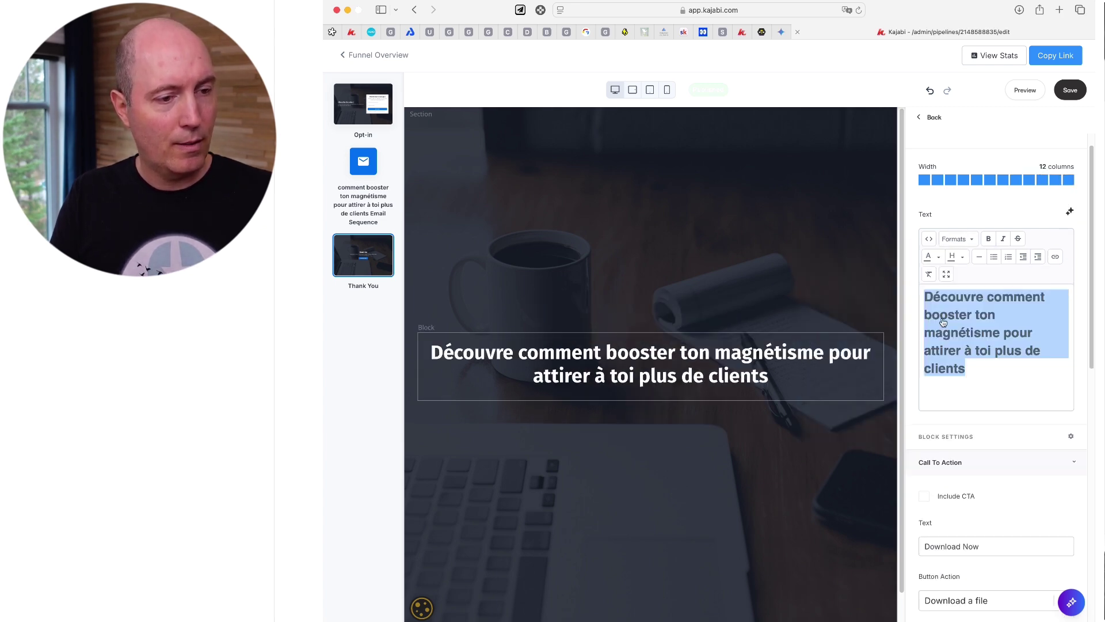
Add a Video block below the heading on the Thank You page and upload a video file from the device
left_click(941, 121)
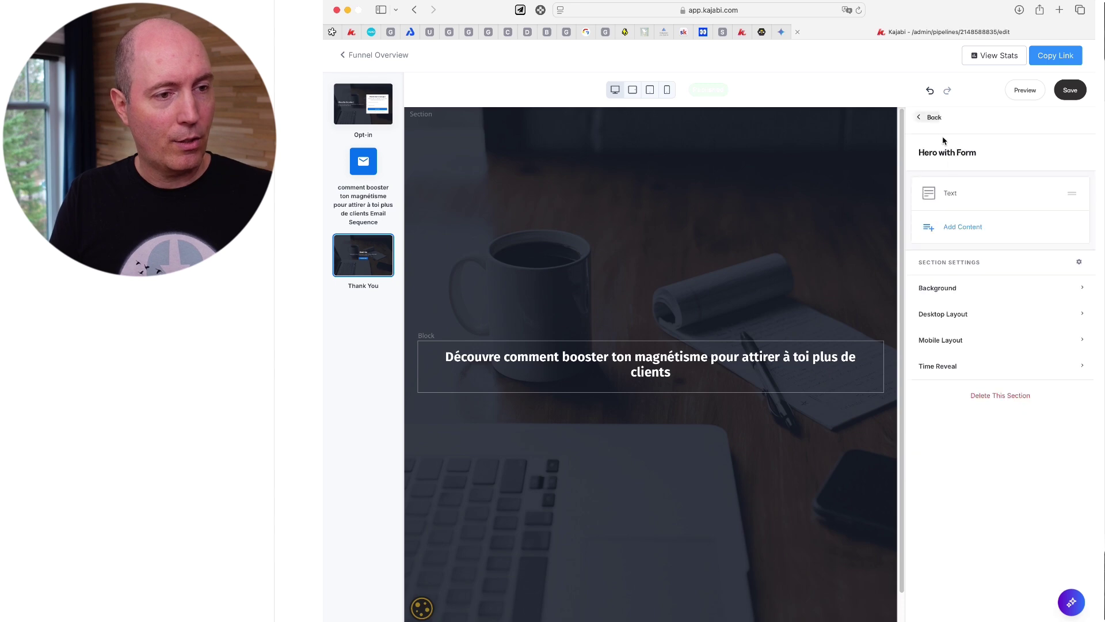
left_click(956, 228)
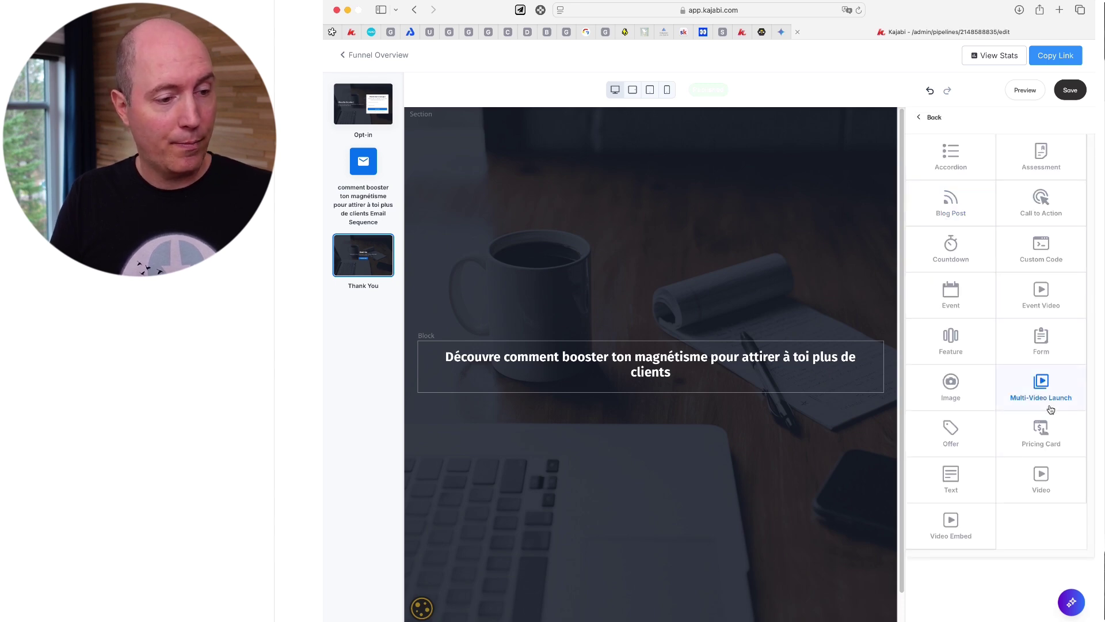
left_click(1043, 478)
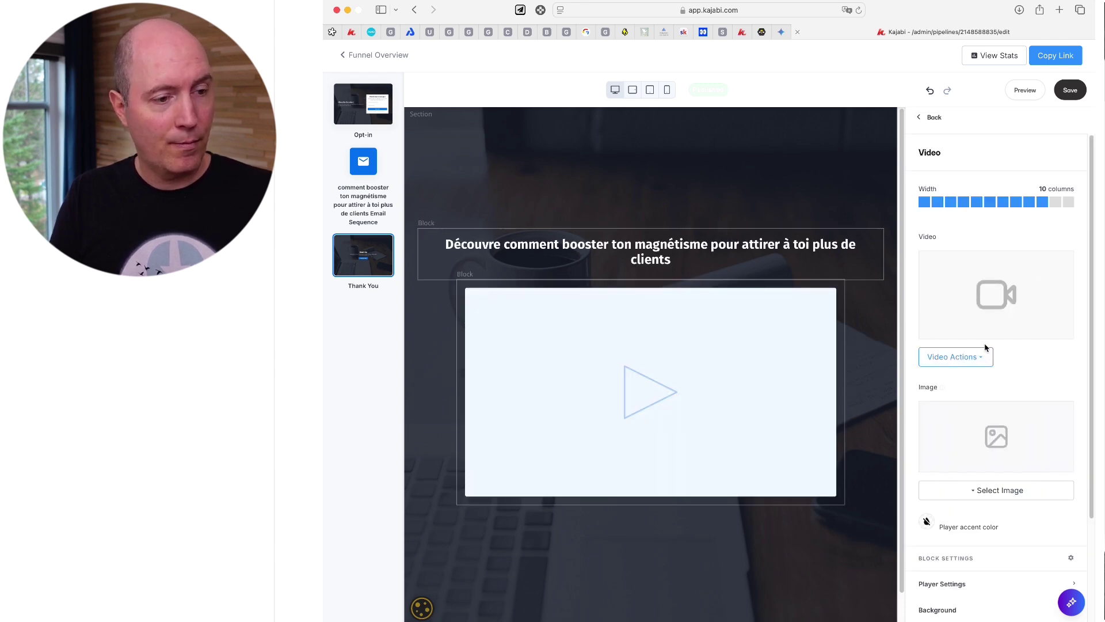
left_click(953, 357)
left_click(948, 380)
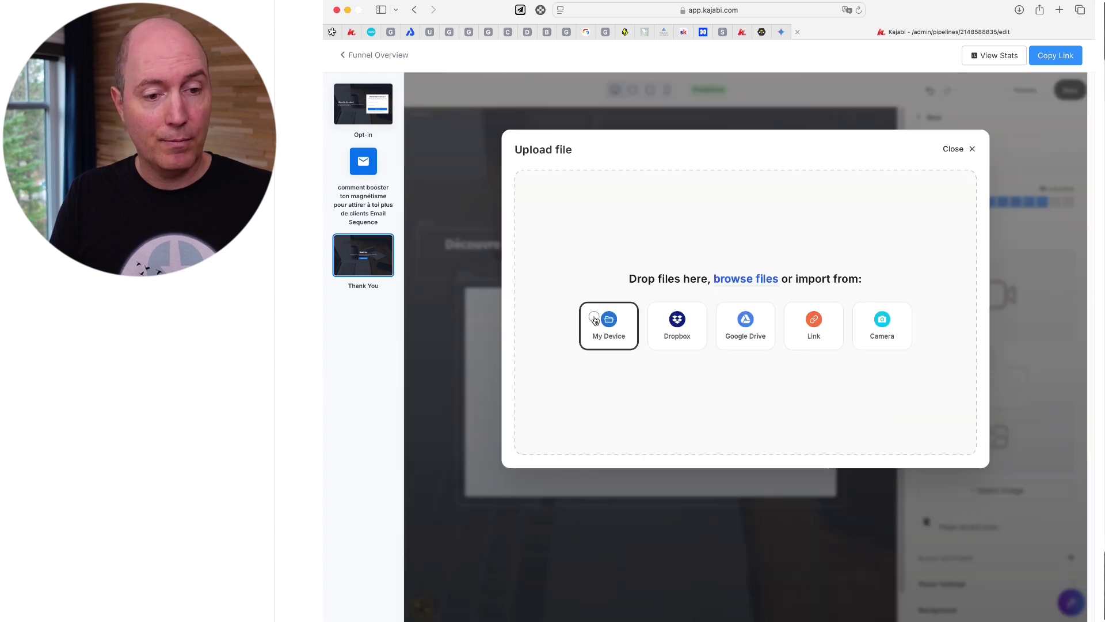
left_click(595, 320)
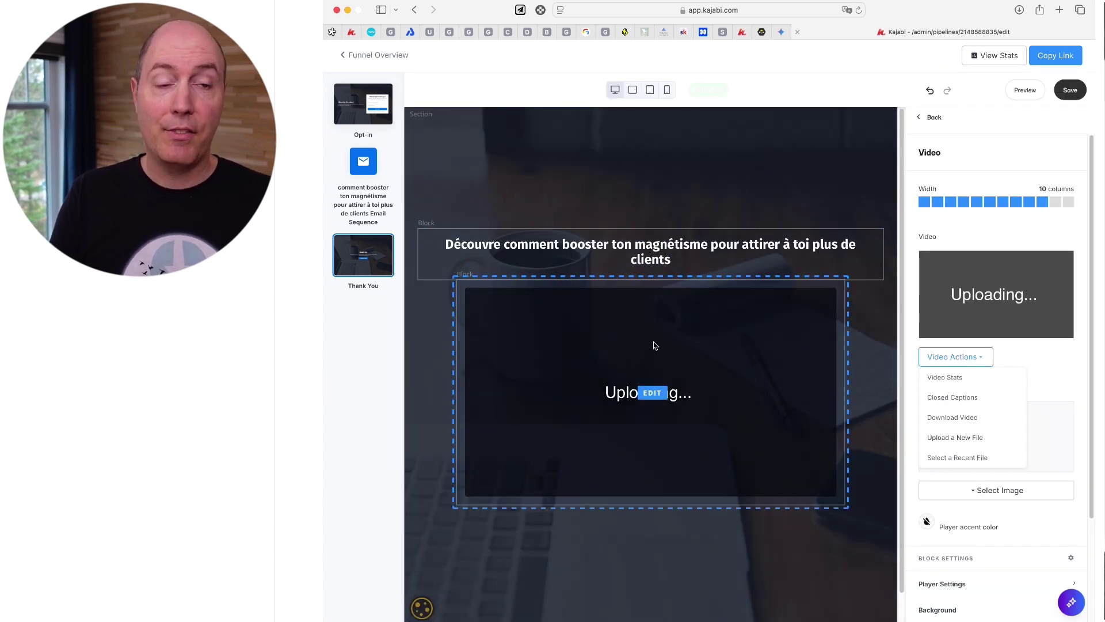
left_click(1088, 418)
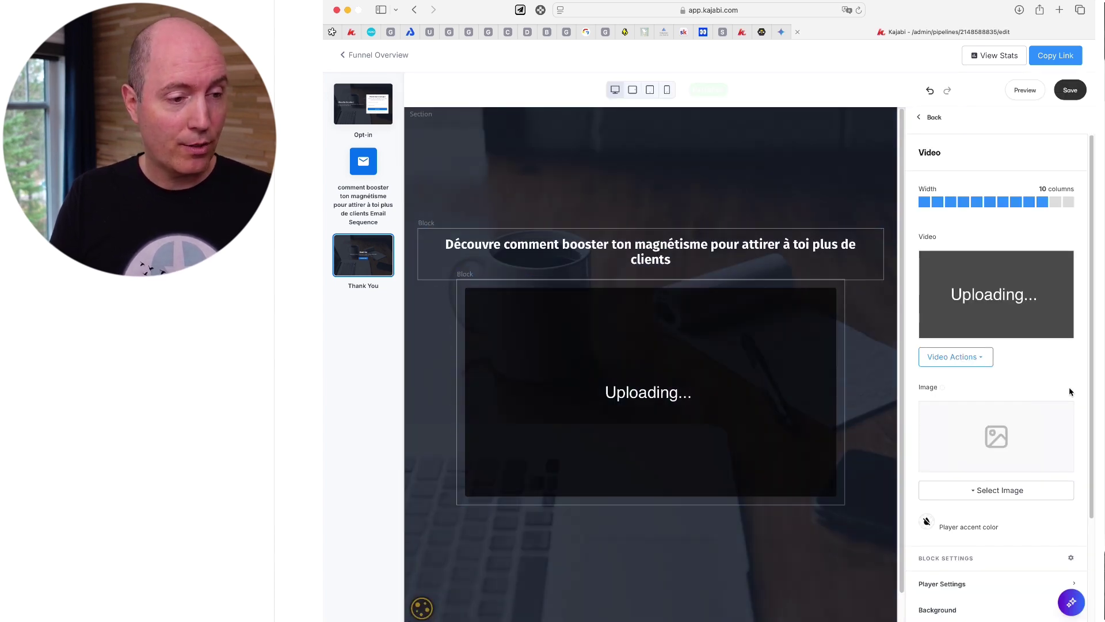
Upload a PNG image from the computer as the video's cover image and save the Thank You page
left_click(955, 490)
left_click(953, 512)
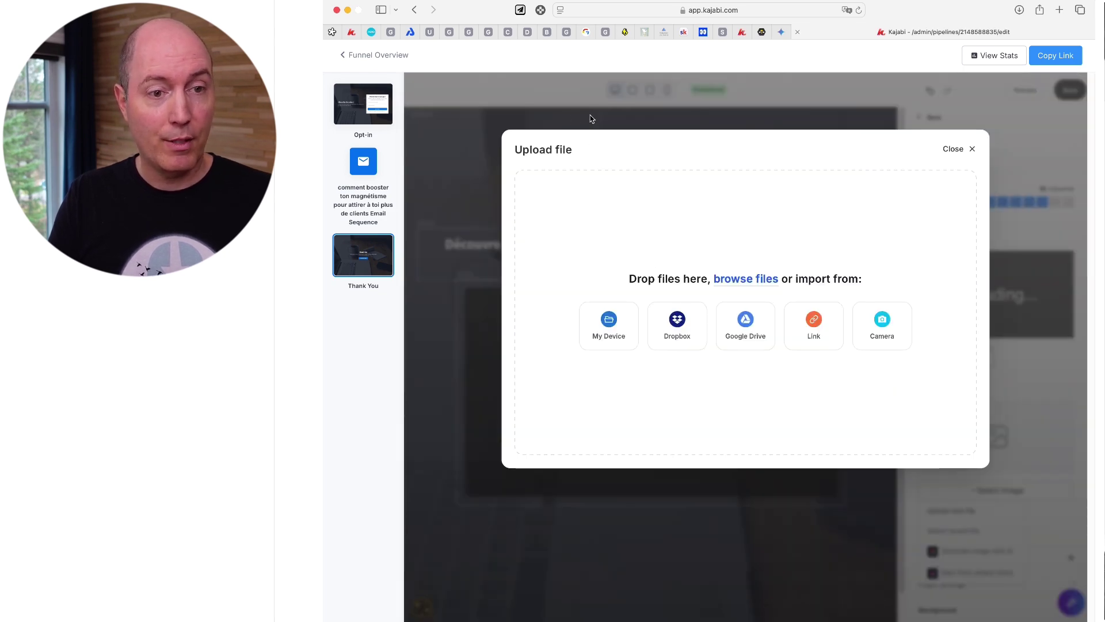
left_click_drag(570, 121, 737, 310)
left_click(963, 184)
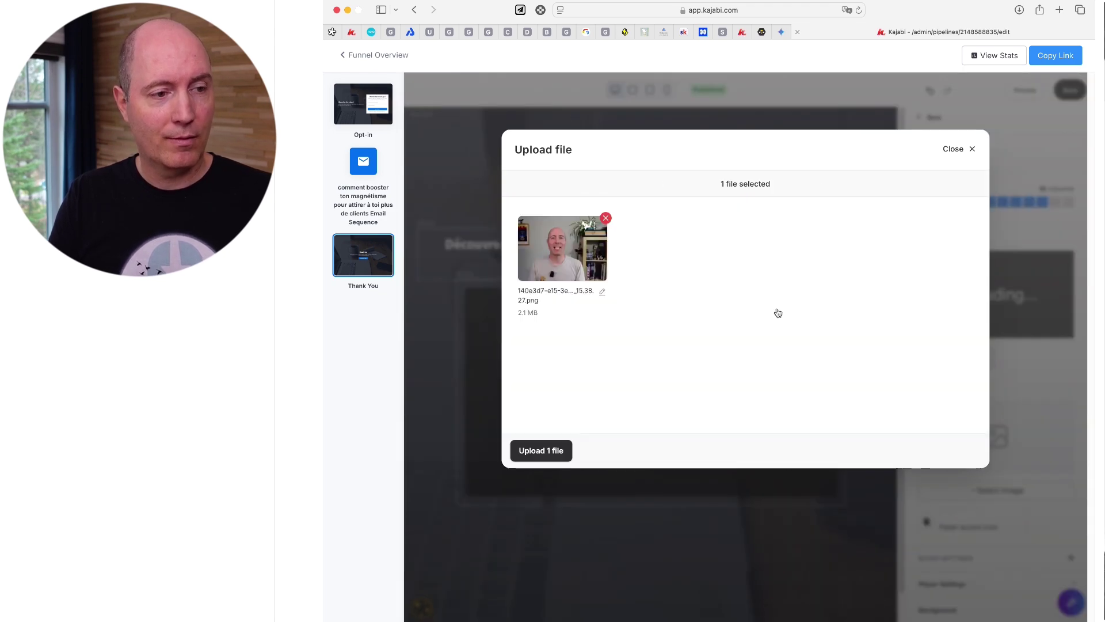
left_click(530, 451)
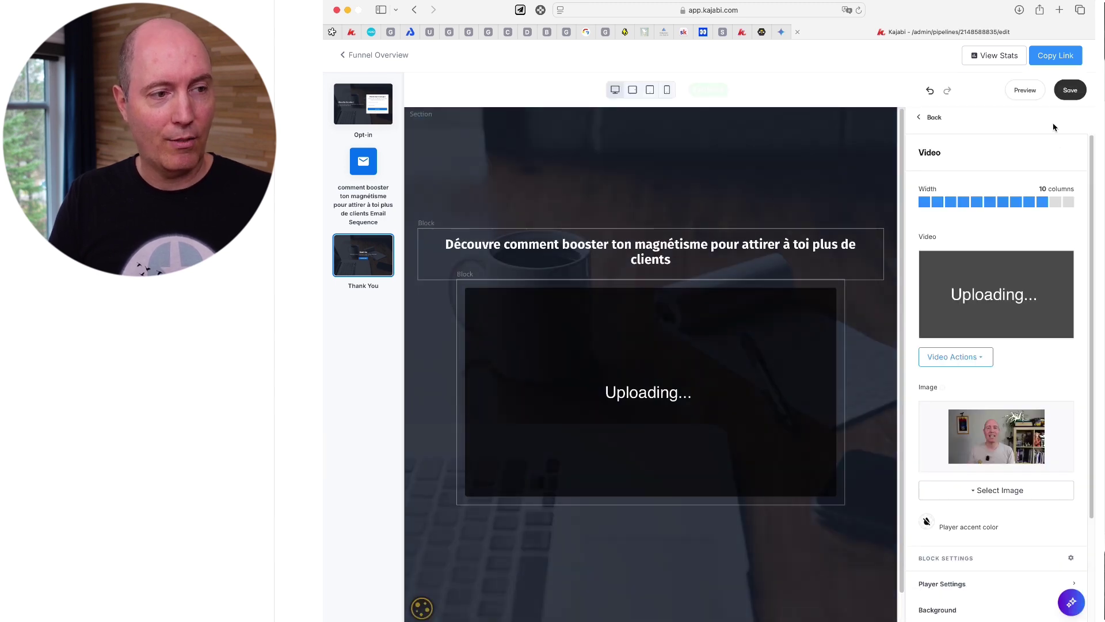
left_click(1069, 91)
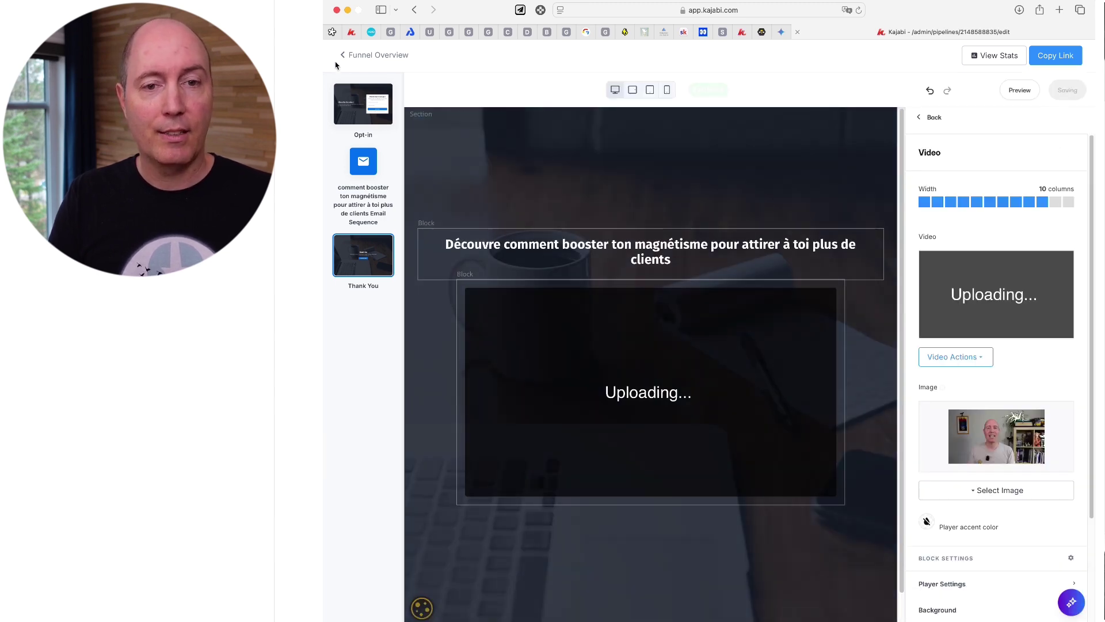
Set the Thank You page's title and SEO title to "Comment booster ton magnétisme pour attirer à toi plus de clients" and its slug to "masterclass-comment-booster-ton-magnetisme-pour-attirer-clients"
left_click(364, 56)
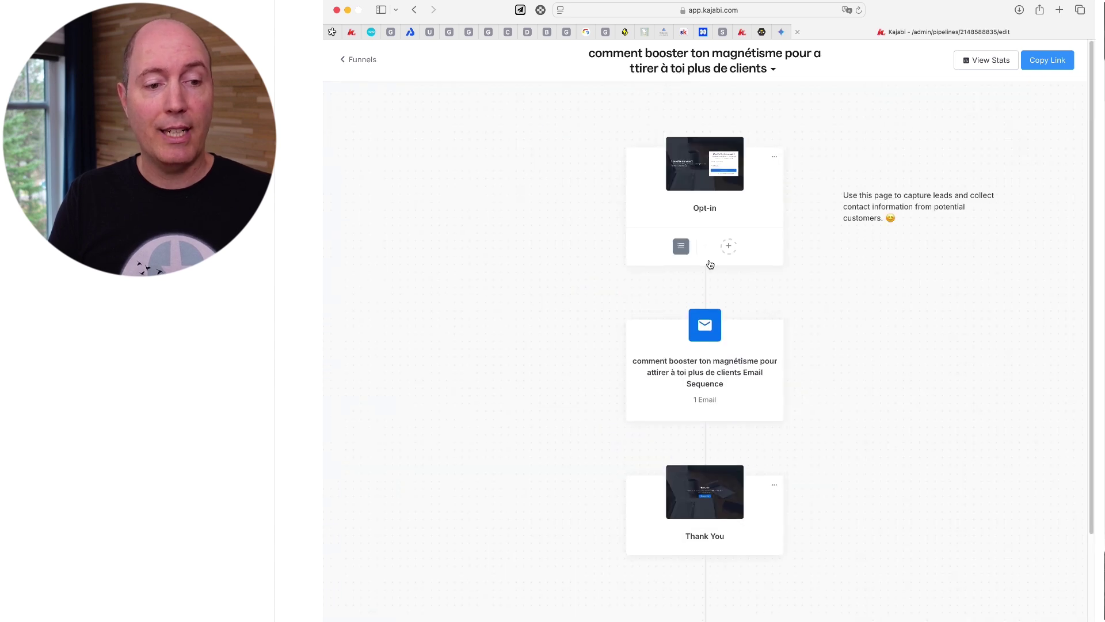
left_click(777, 487)
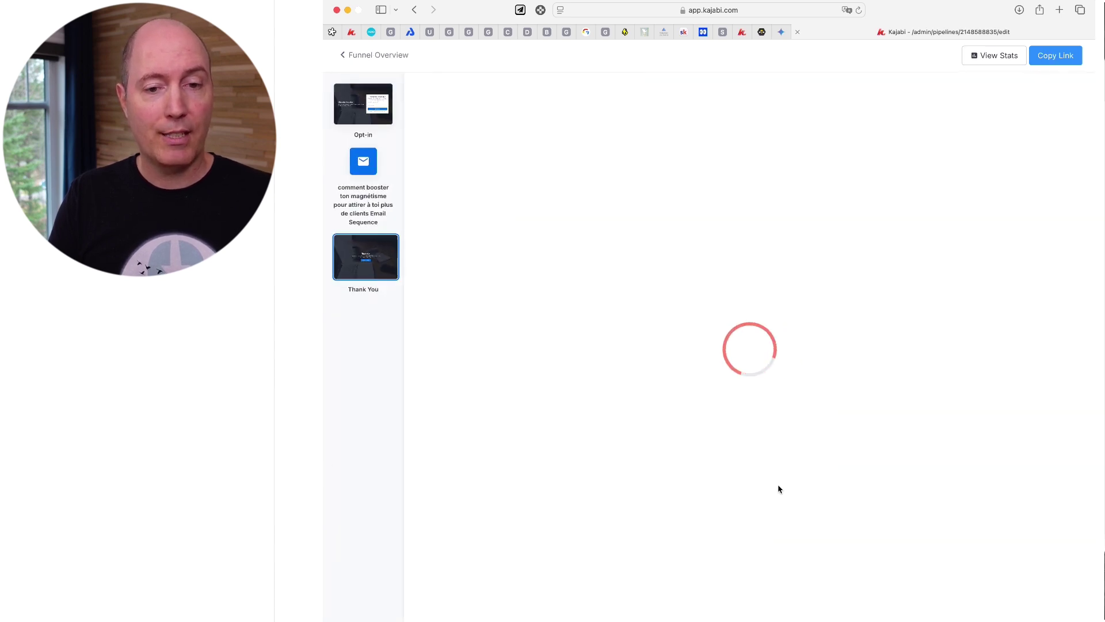
left_click(360, 56)
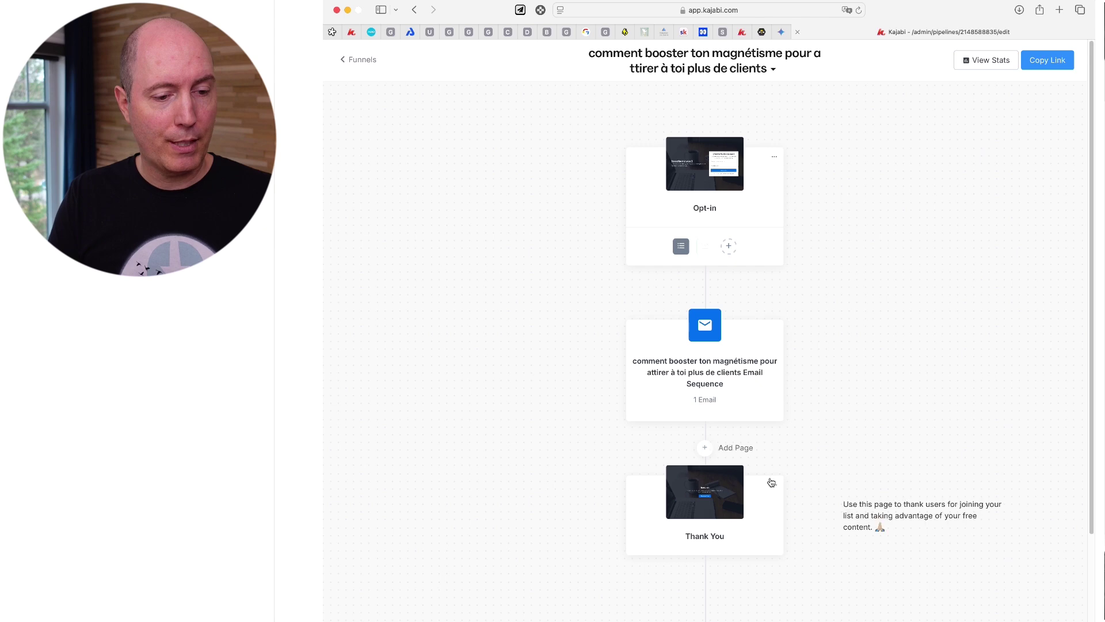
left_click(774, 487)
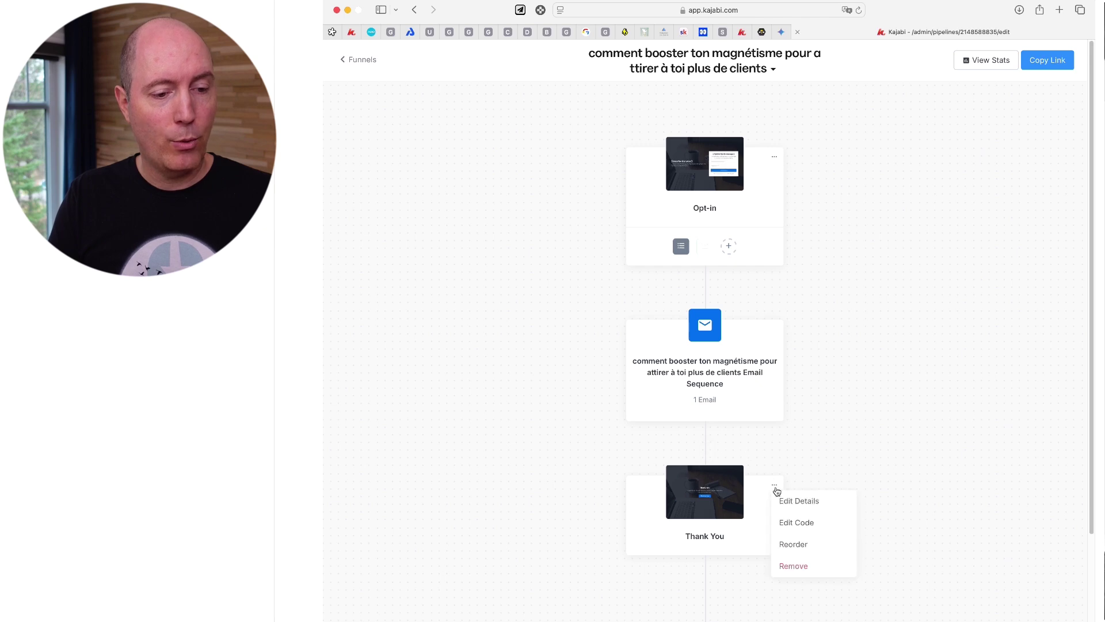
left_click(835, 507)
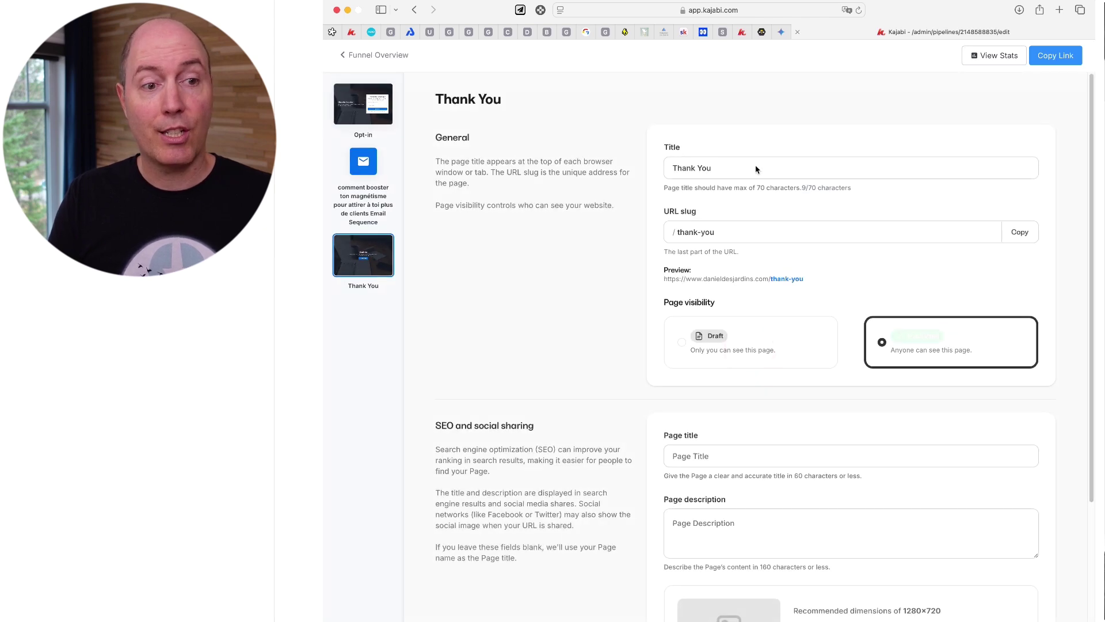
triple_click(756, 168)
key("super+v")
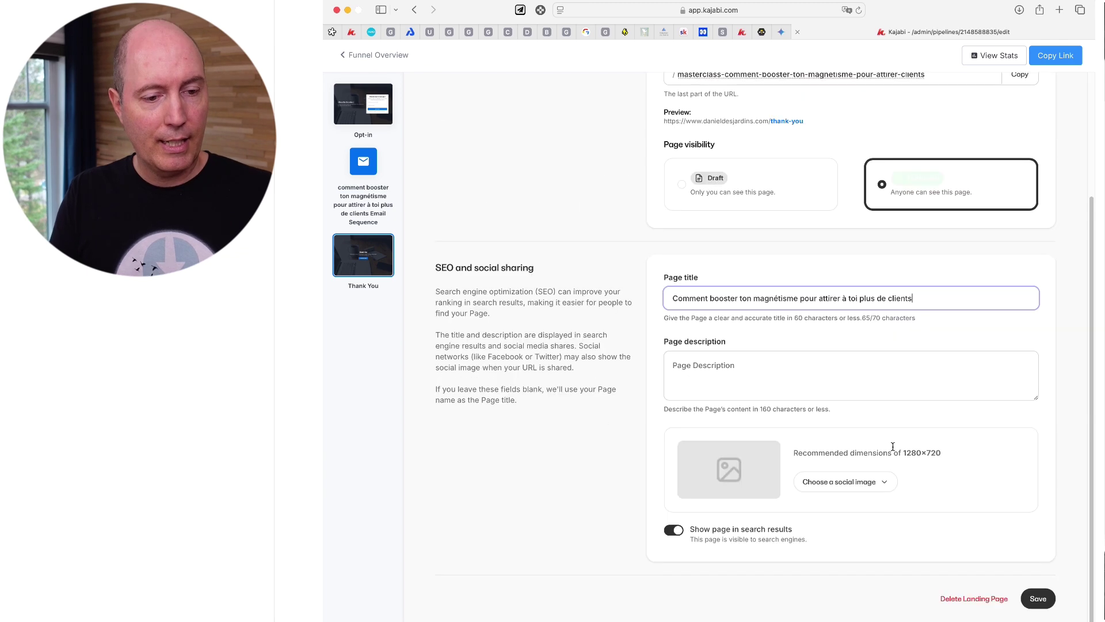
Hide the Thank You page from search results and save its page details
left_click(671, 531)
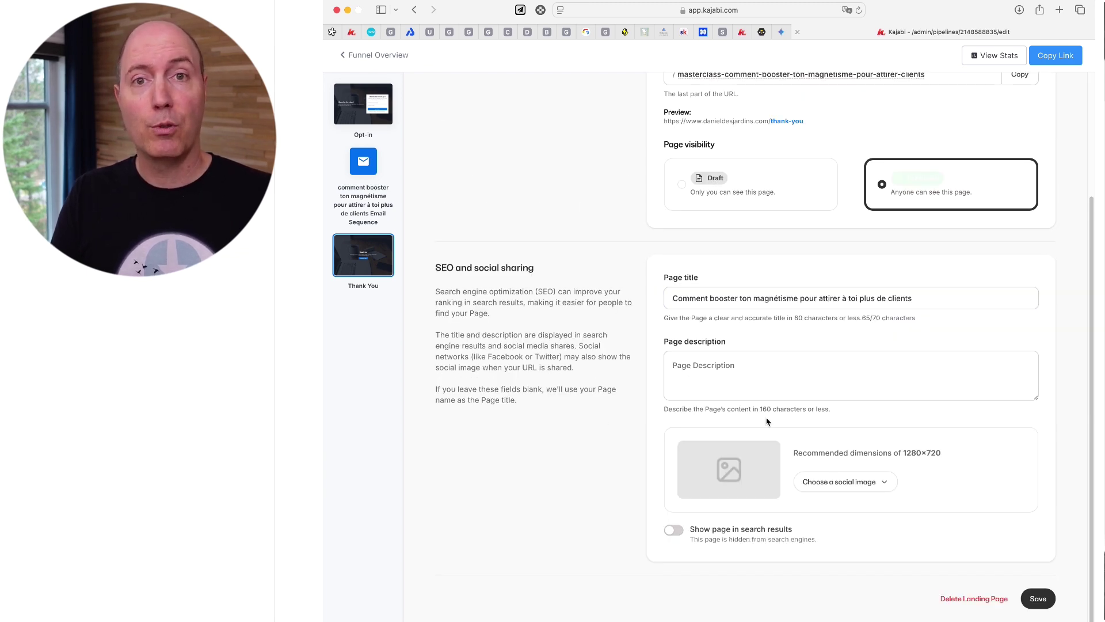
scroll(803, 423, "up", 3)
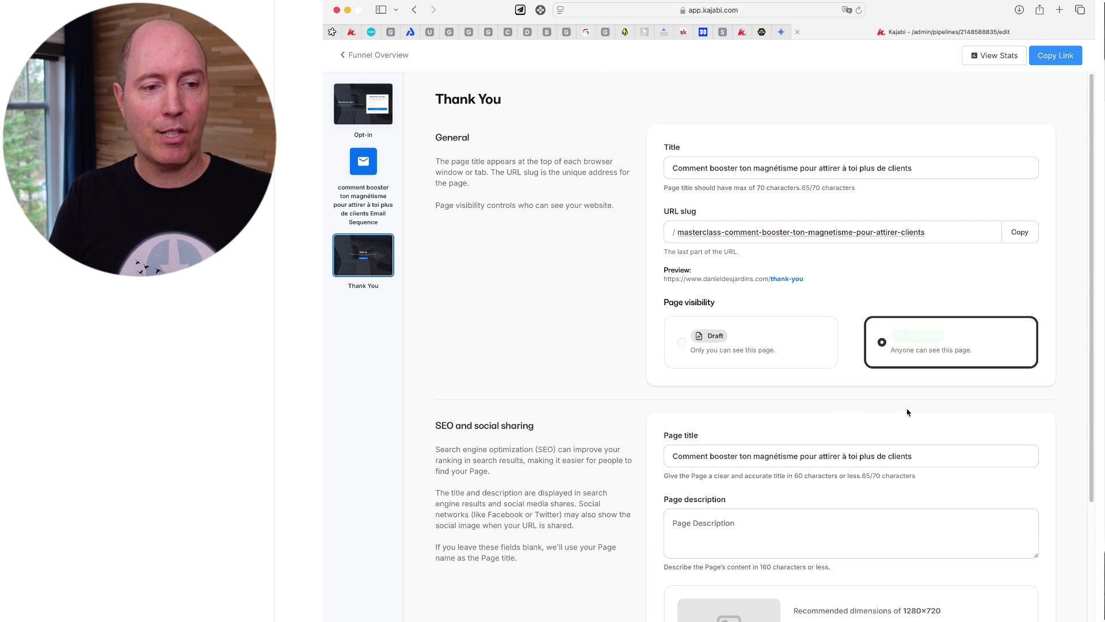
scroll(921, 417, "down", 3)
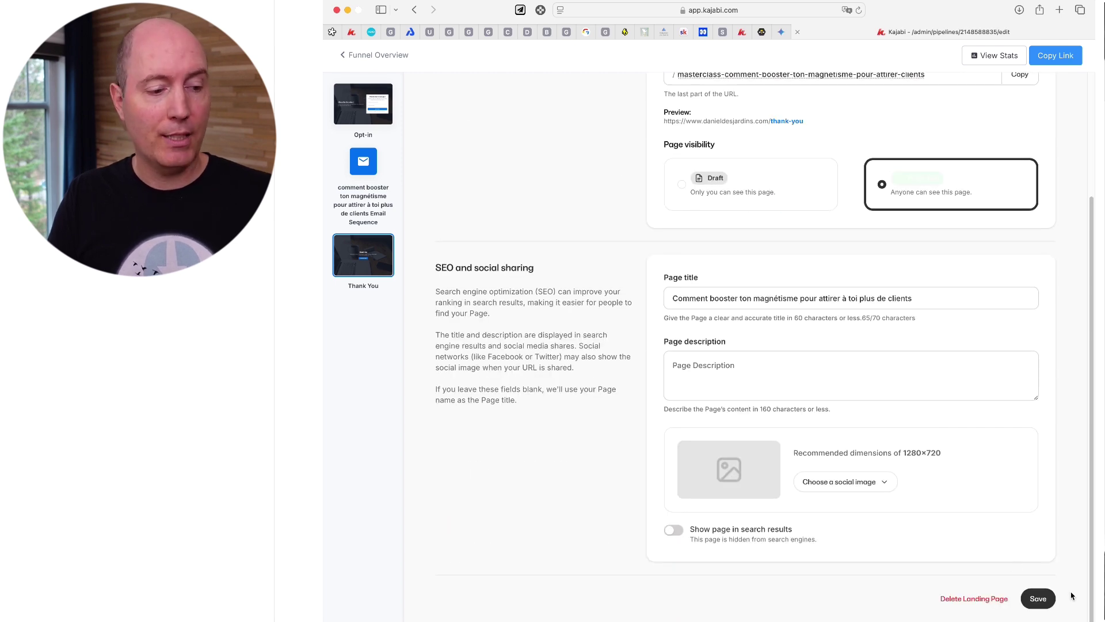
left_click(1038, 599)
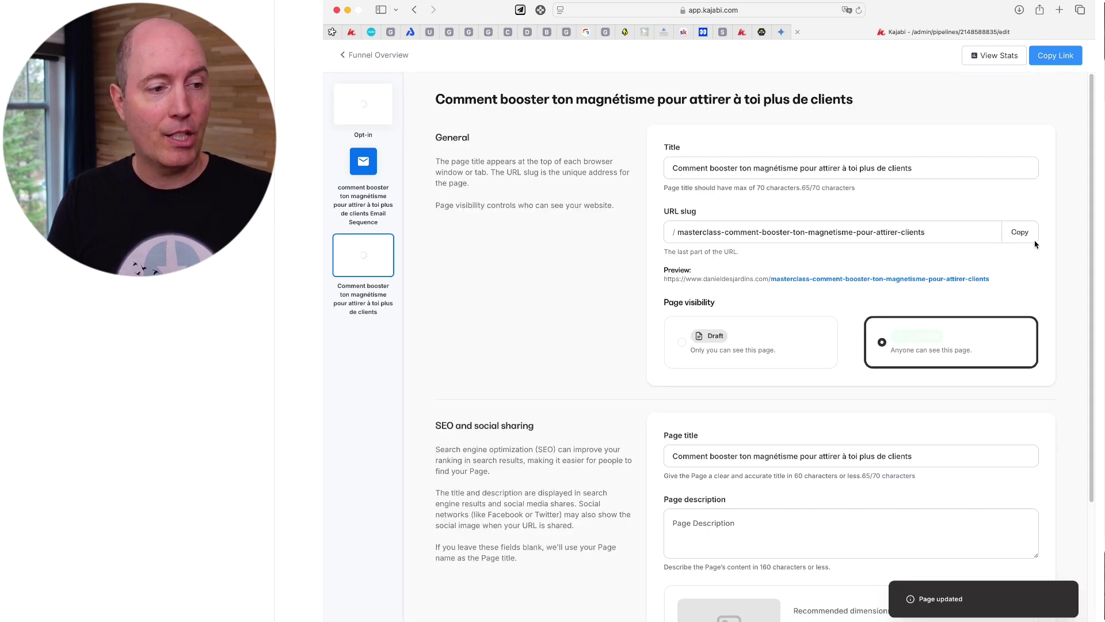
Copy the masterclass page's URL and open the funnel's email sequence
left_click(1027, 233)
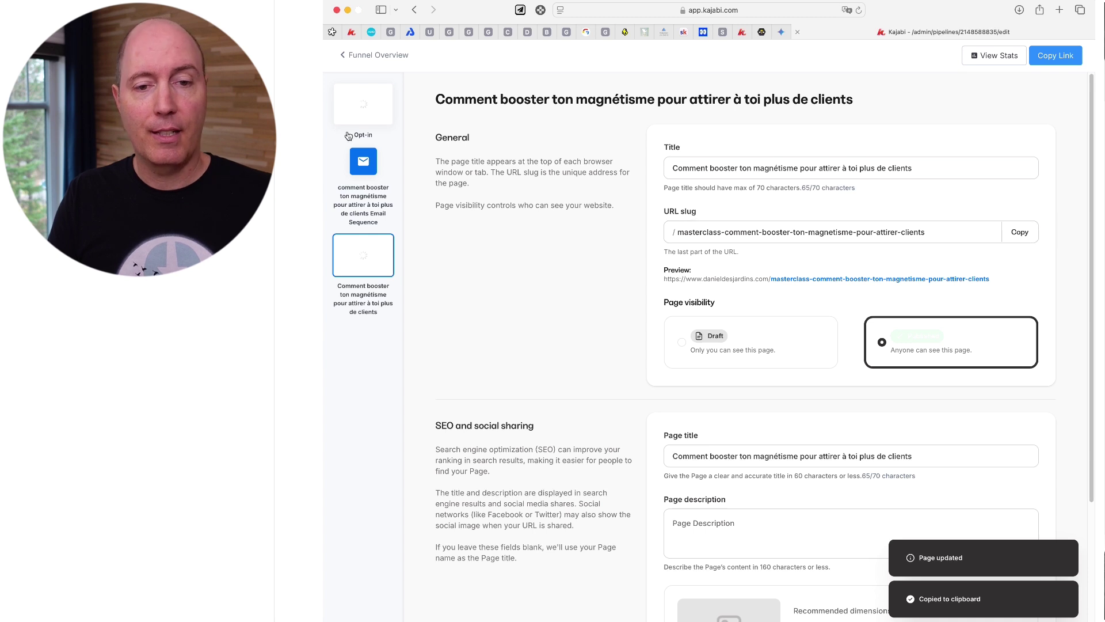
scroll(348, 136, "down", 1)
left_click(364, 122)
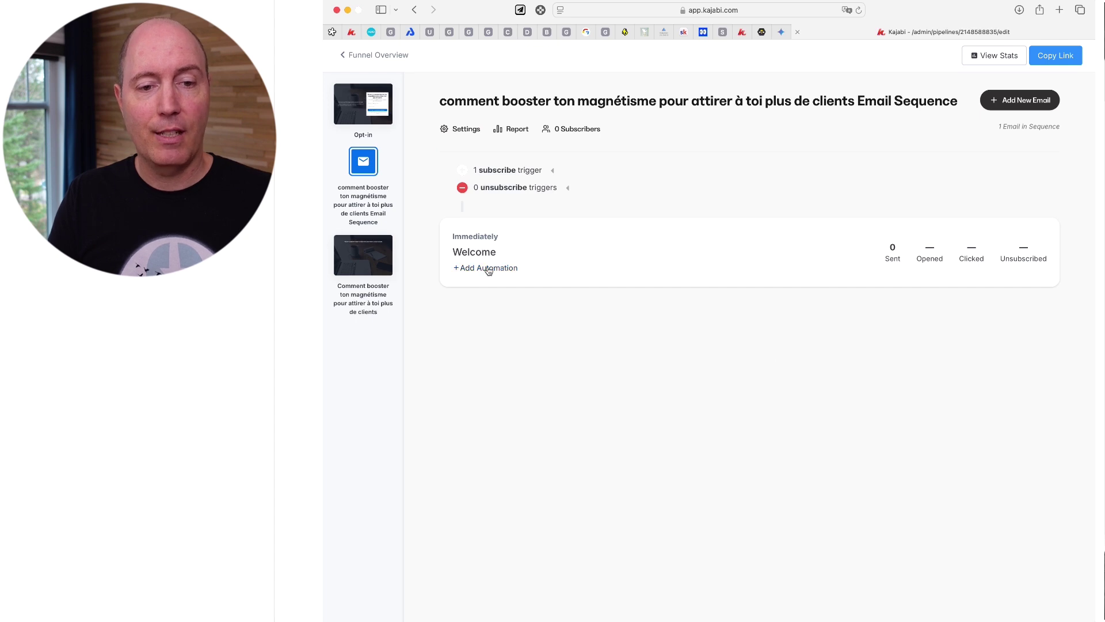
Open the Welcome email and set its internal title to "Voici ta masterclass pour booster ton magnétisme et attirer tes clients idéaux"
left_click(477, 253)
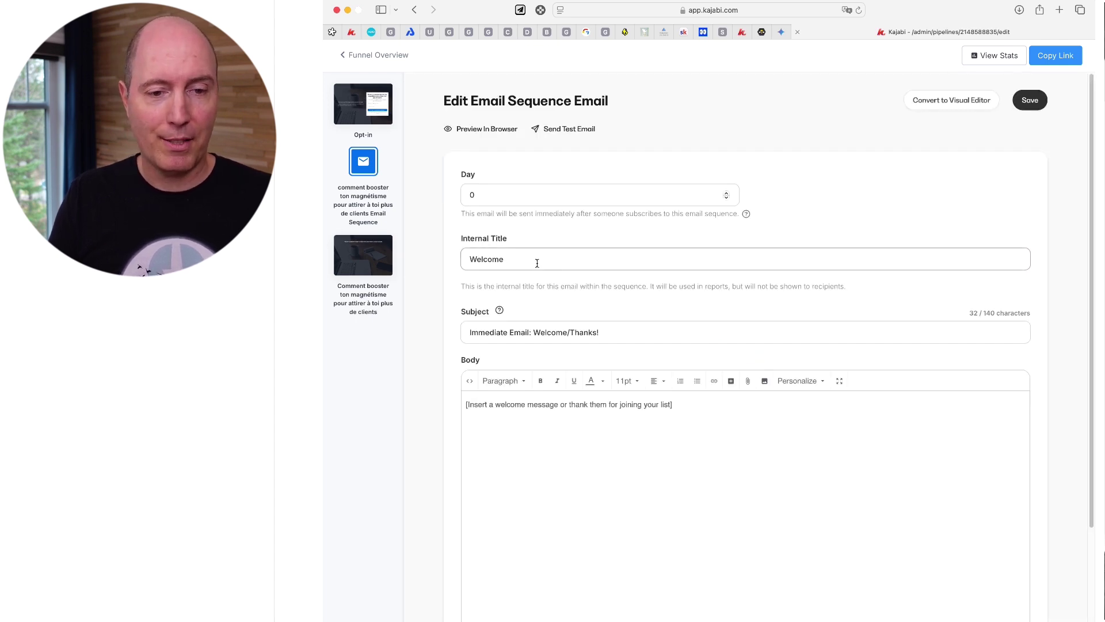
double_click(537, 263)
key("super+v")
Rewrite the body: "Salut {{first_name}}, Super, bravo d'avoir passé à l'action! Voici ton accès à la master class Comment booster ton magnétisme pour attirer tes clients idéaux!"
triple_click(548, 431)
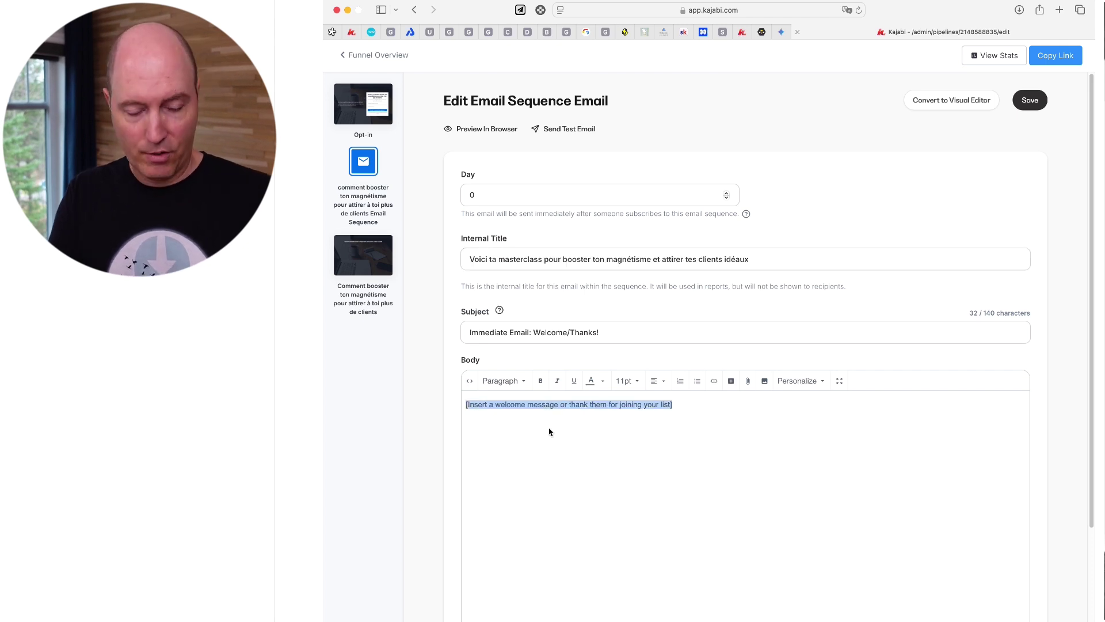
type("Salut")
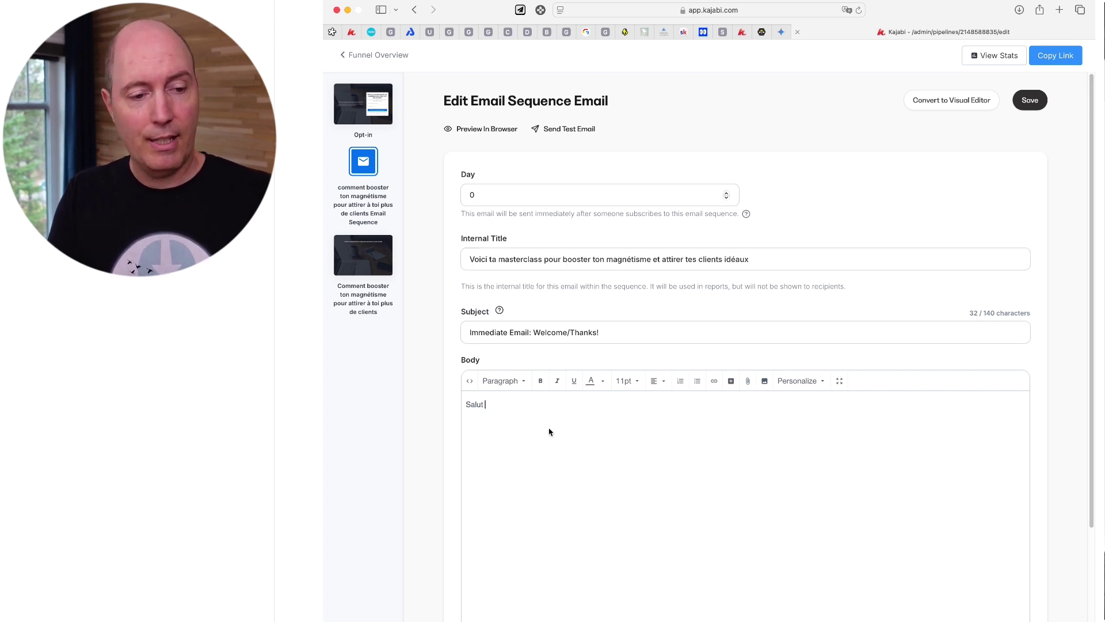
left_click(797, 381)
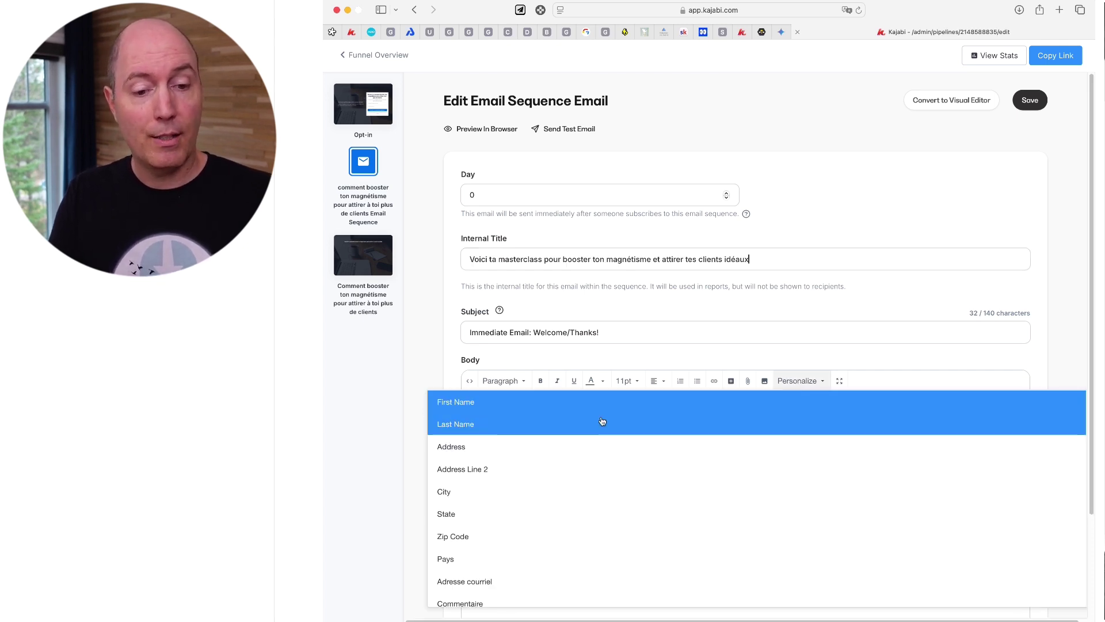
left_click(515, 408)
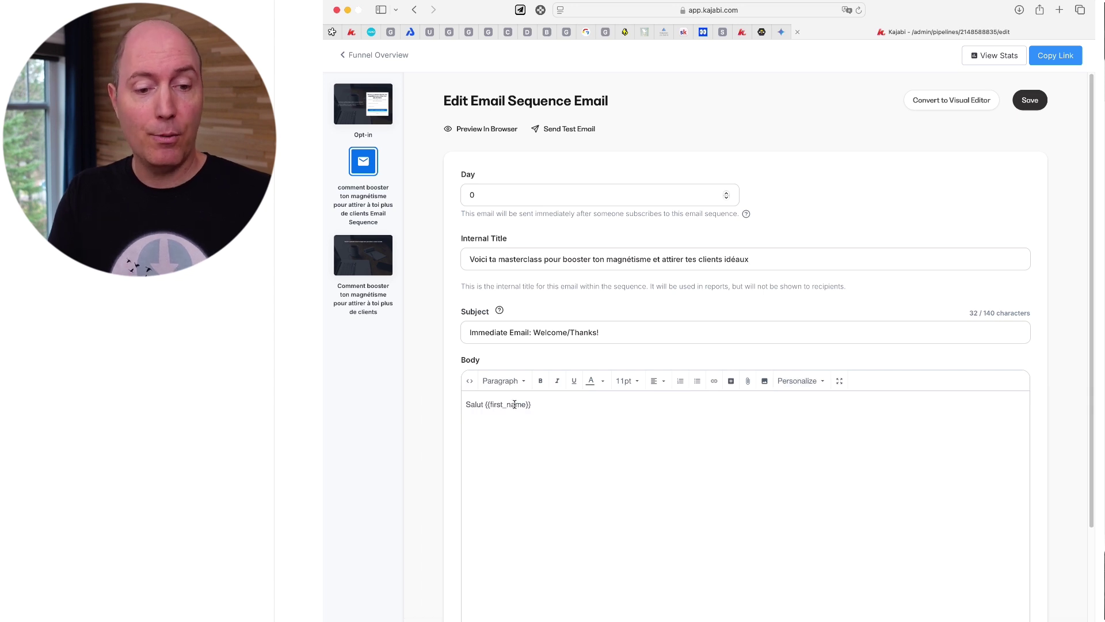
type(",")
type("Super, bravo d'avoir passé à l'action! Voici ton accès à la master class Comment booster ton magnétisme pour attirer tes clients idéaux!")
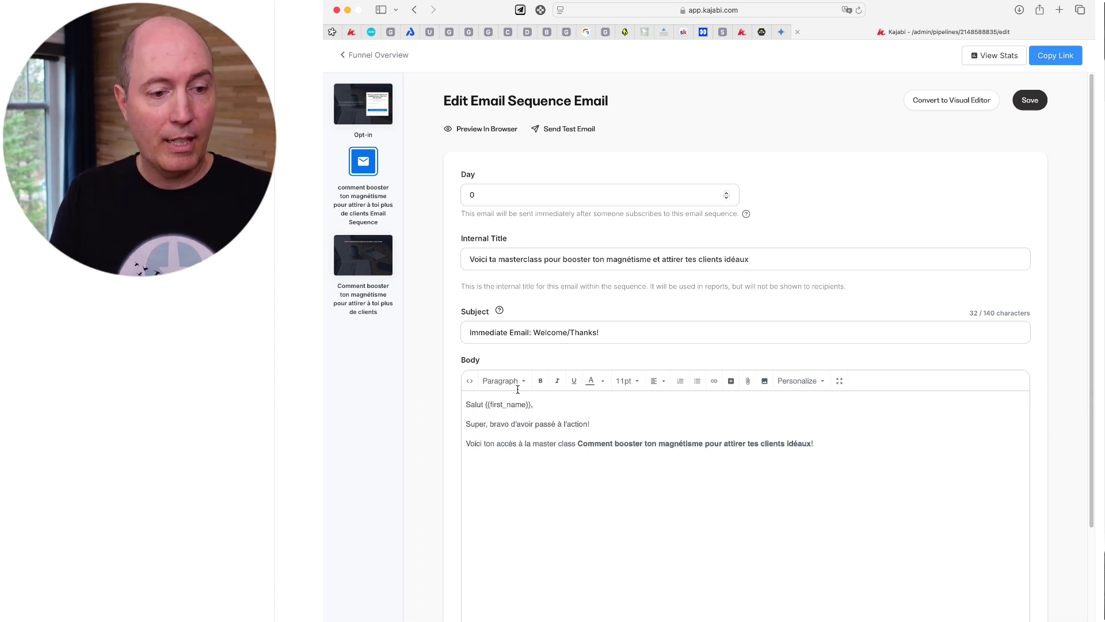
Insert a button reading "Regarde la masterclass ici" below the email text, linked to the copied masterclass page URL
left_click(731, 381)
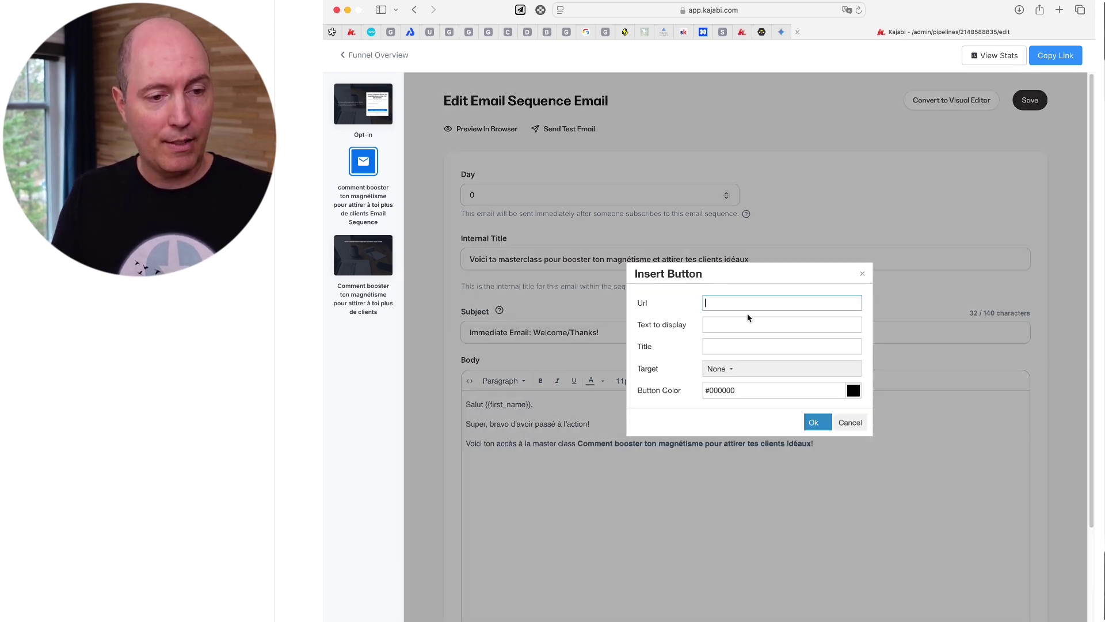
key("super+v")
left_click(733, 324)
type("Regarde la masterclass ici")
left_click(814, 422)
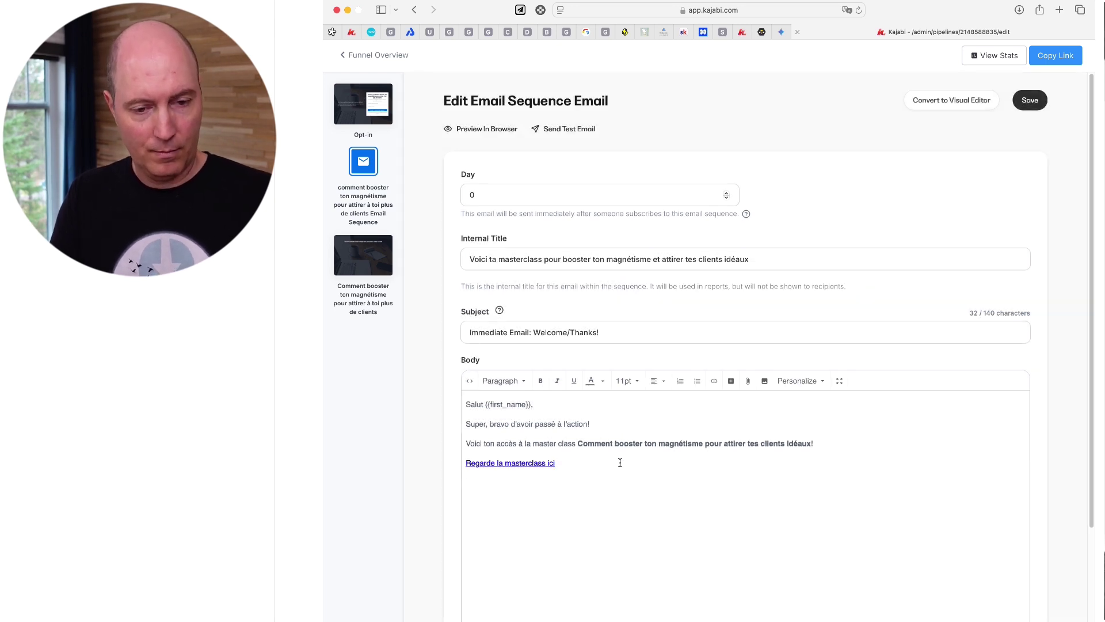
Save the email and copy the funnel's link from the funnel overview
left_click(1029, 101)
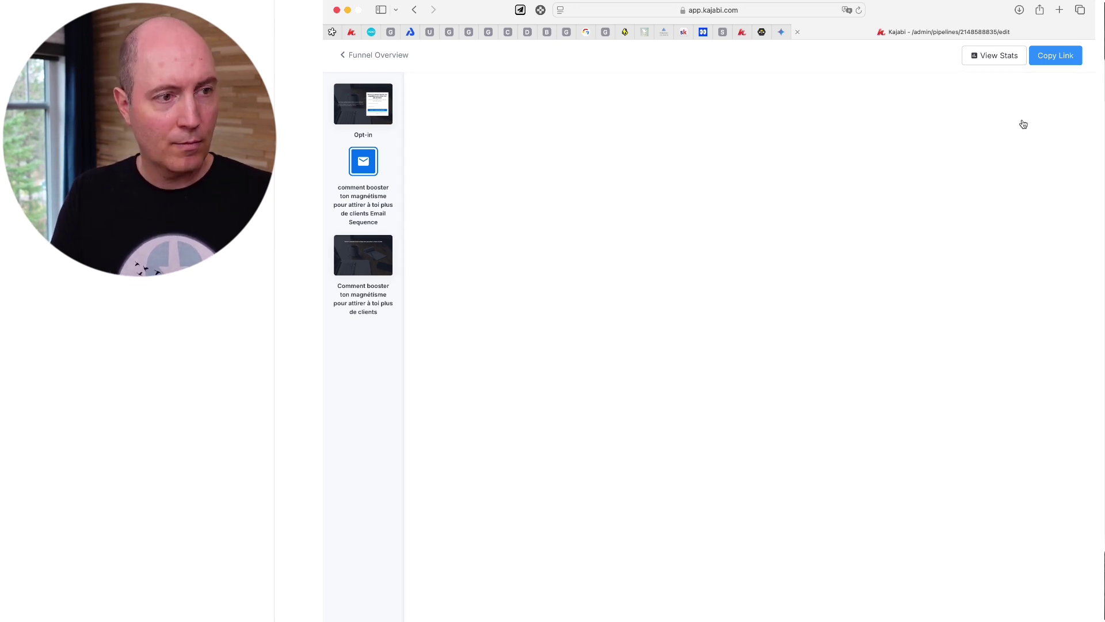
left_click(375, 54)
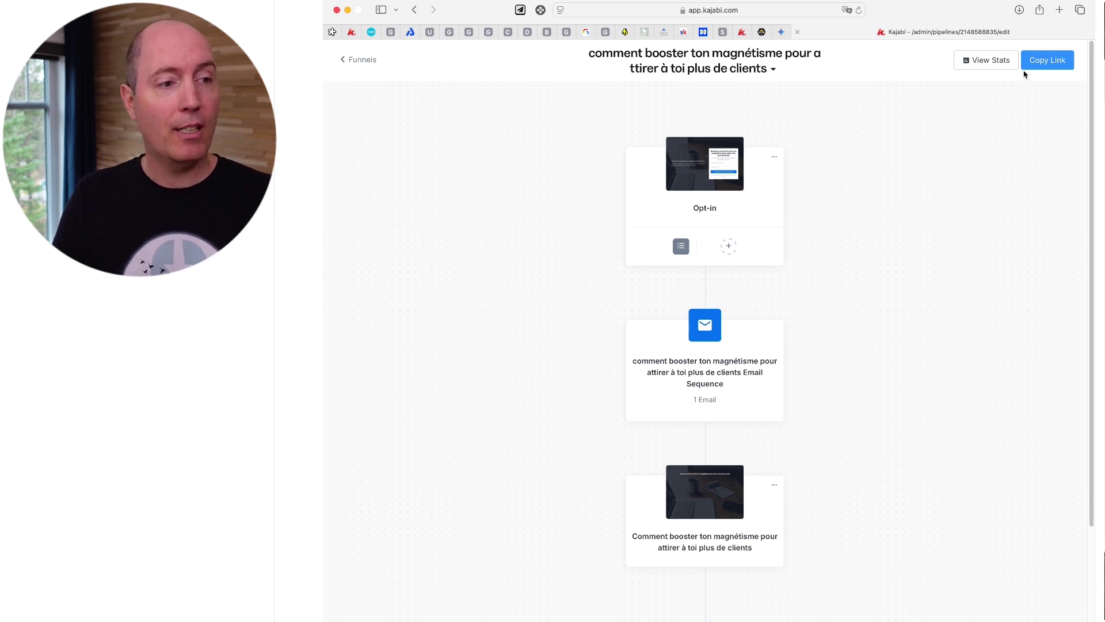
left_click(1063, 59)
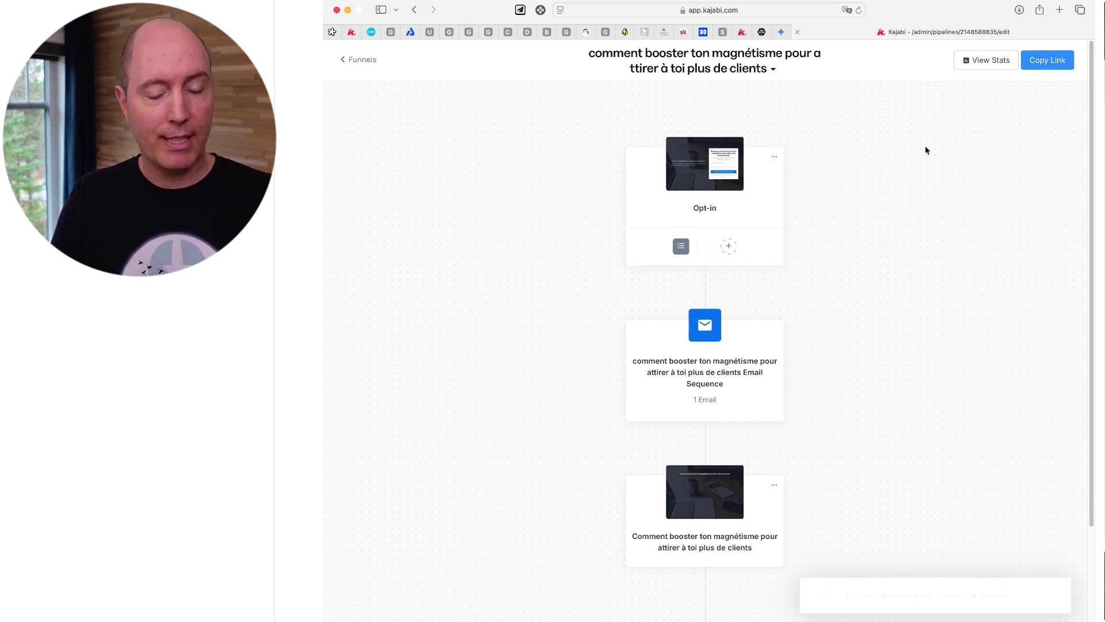